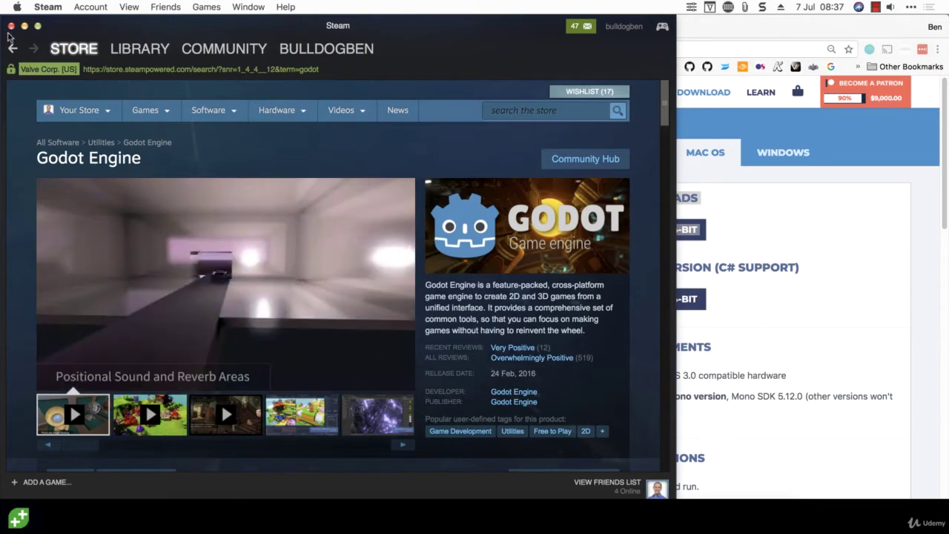
# Close the Steam window and download the standard Mac OS build of Godot 3.0.4 from the Godot website.
pyautogui.click(11, 25)
pyautogui.moveTo(583, 26); pyautogui.dragTo(449, 22)
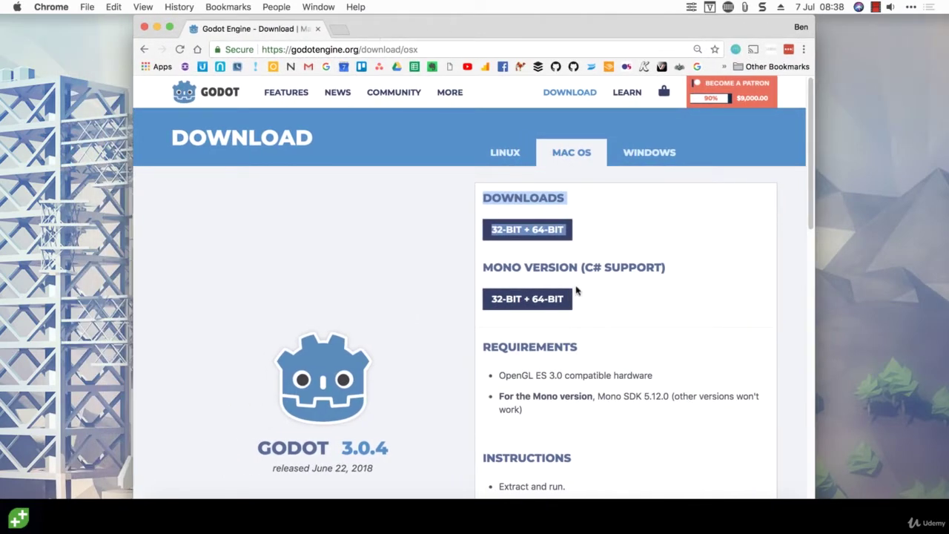
pyautogui.click(659, 254)
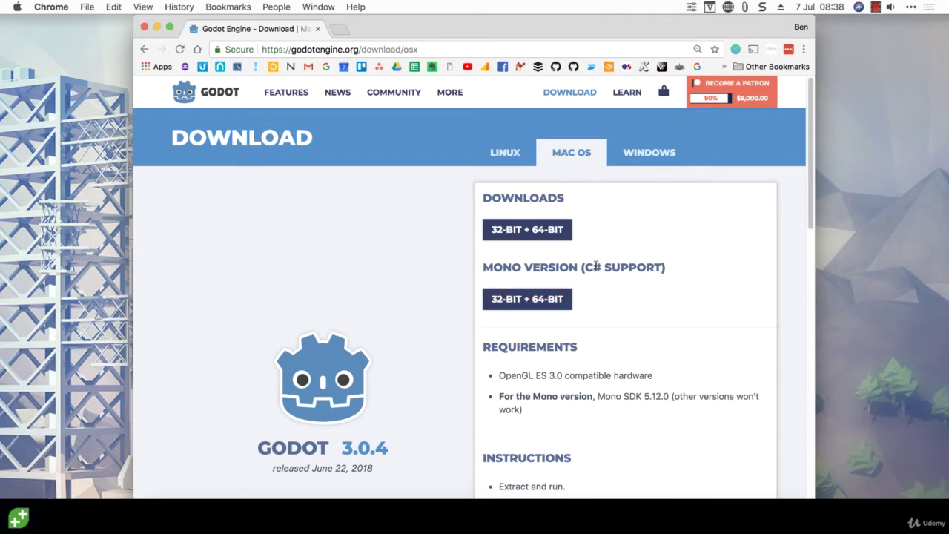
pyautogui.click(520, 231)
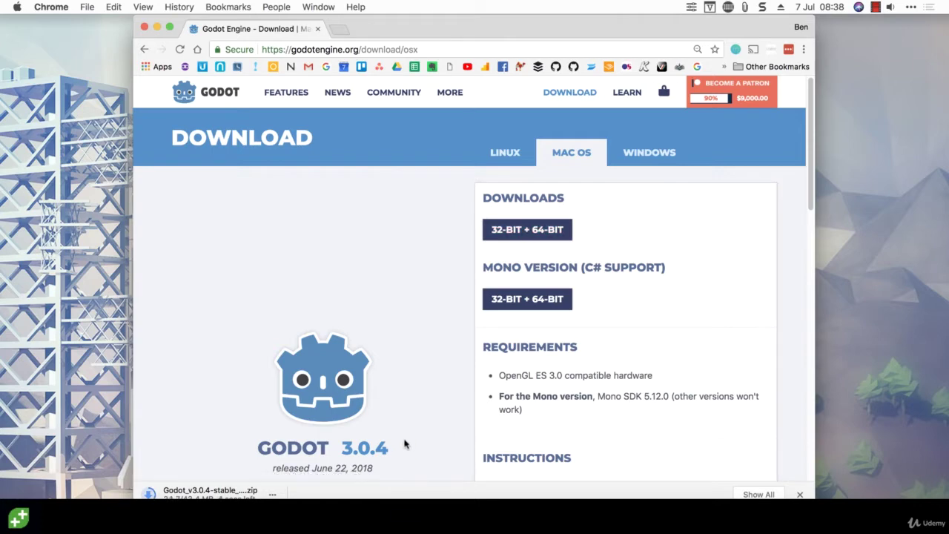
pyautogui.moveTo(389, 448); pyautogui.dragTo(342, 446)
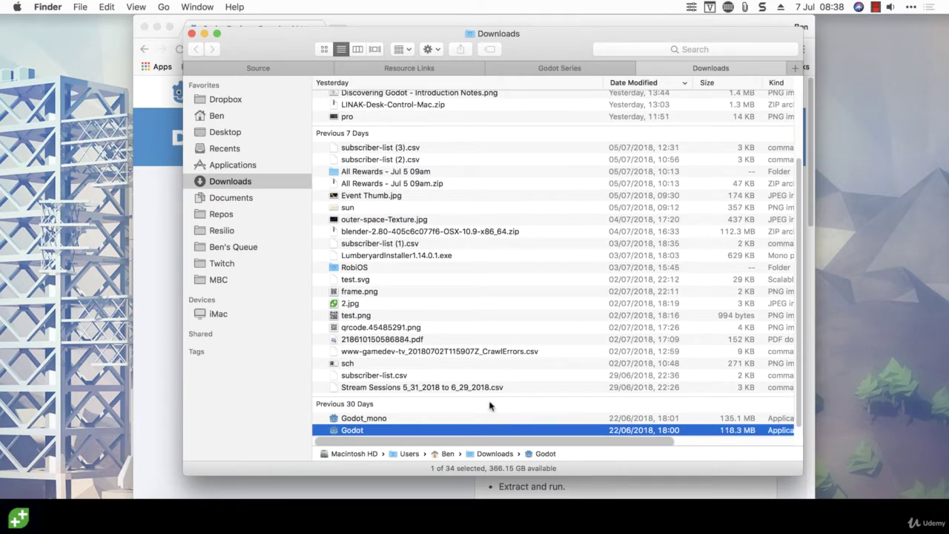
# Move the extracted Godot app from the Downloads folder into the Applications folder.
pyautogui.moveTo(361, 431); pyautogui.dragTo(234, 166)
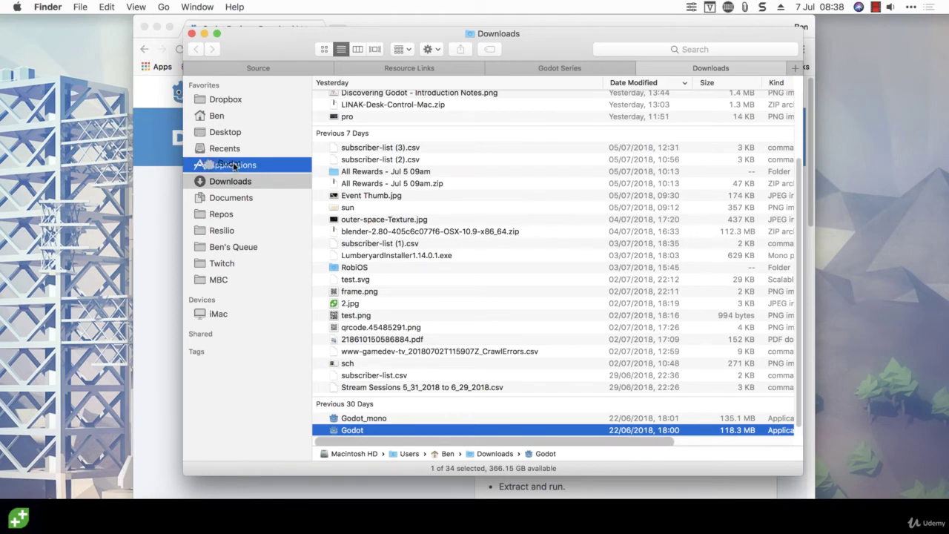
pyautogui.click(897, 151)
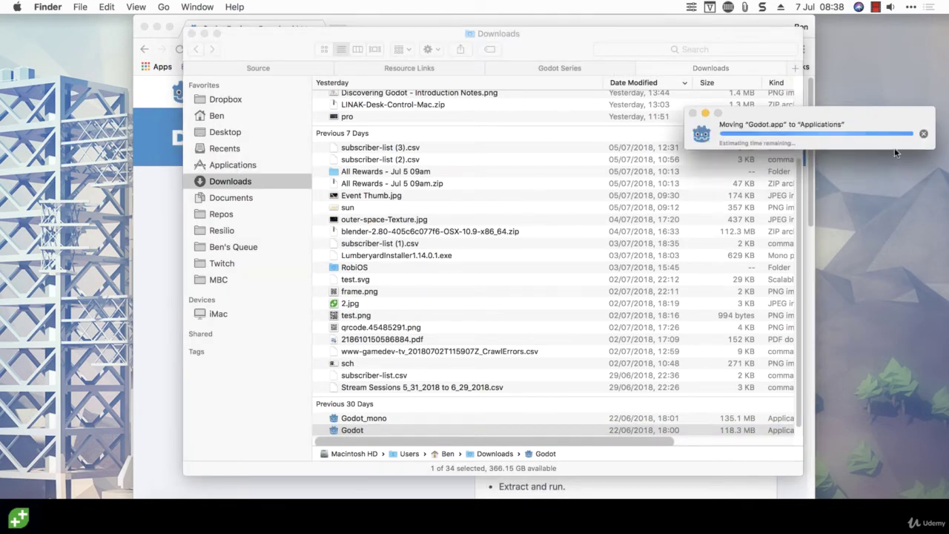
pyautogui.click(136, 8)
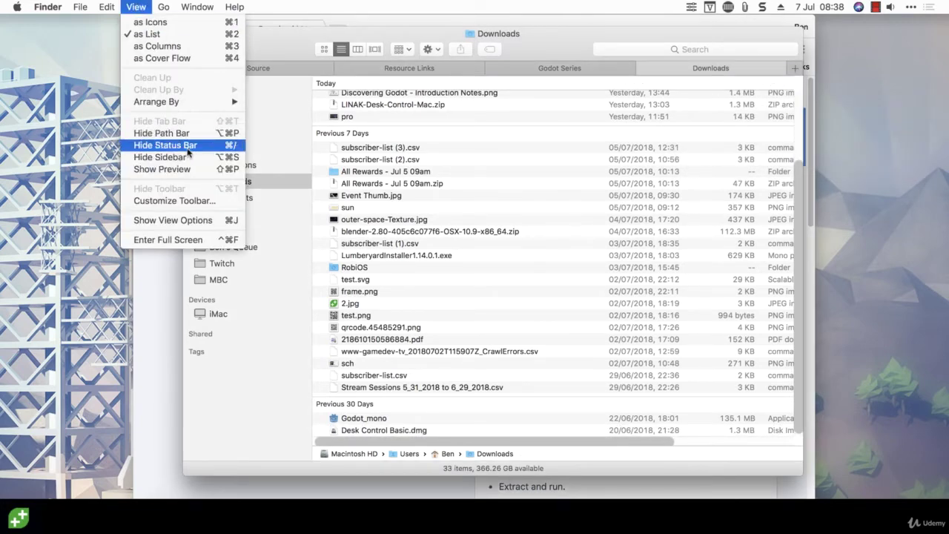
pyautogui.click(15, 245)
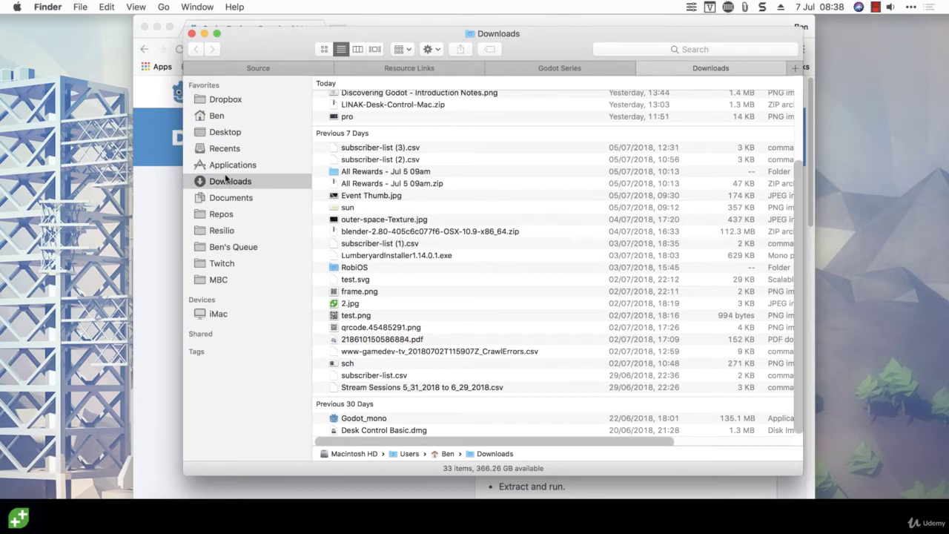
pyautogui.click(80, 7)
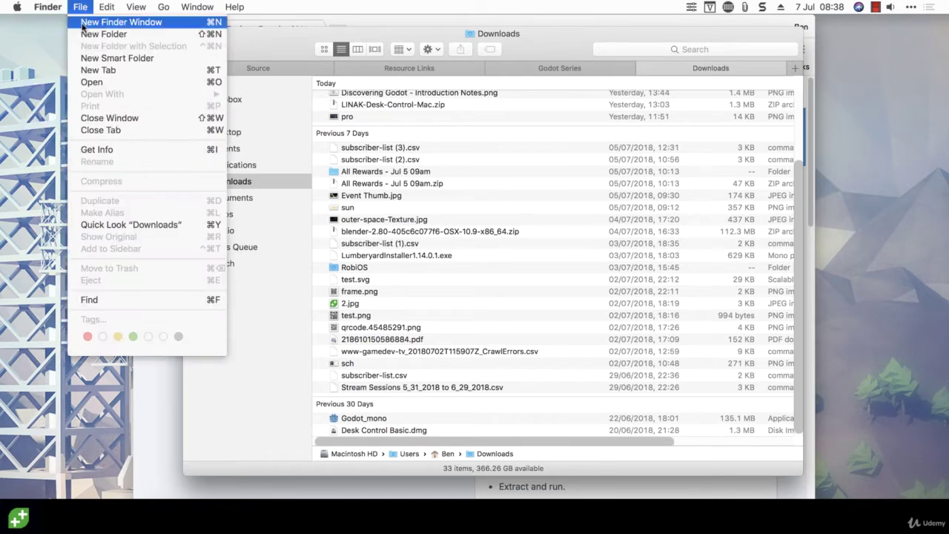
pyautogui.click(40, 85)
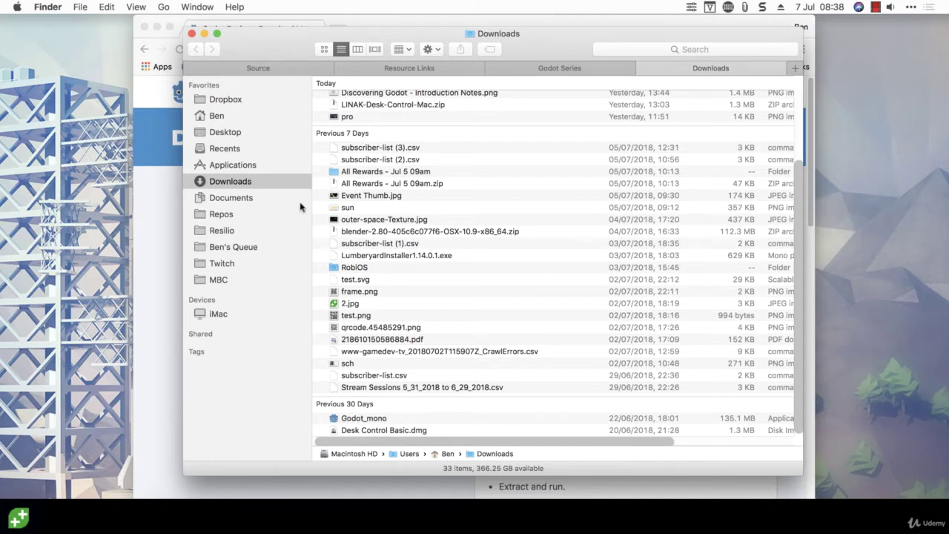
# Rename the Godot app in the Applications folder as "Godot 3.0.4".
pyautogui.click(256, 166)
pyautogui.scroll(-15, 386, 313)
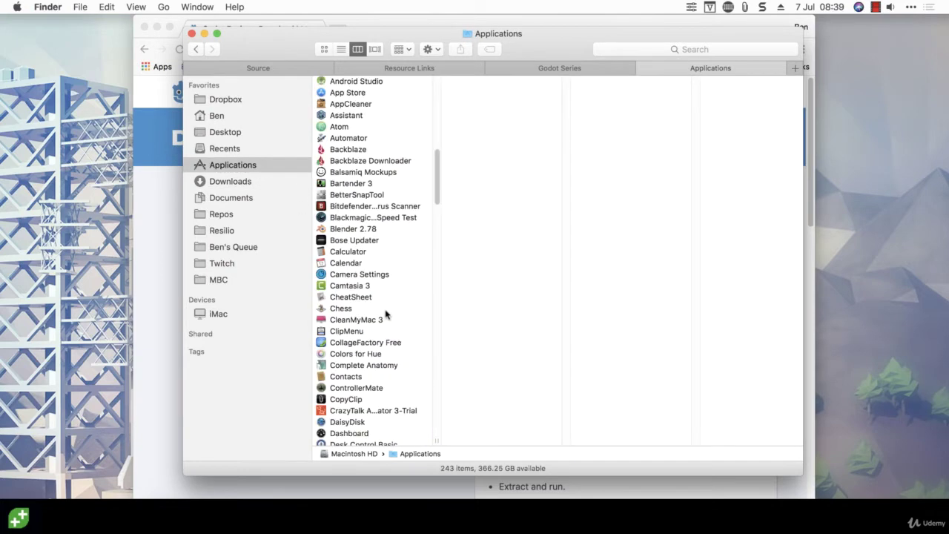
pyautogui.scroll(-10, 386, 315)
pyautogui.click(374, 244)
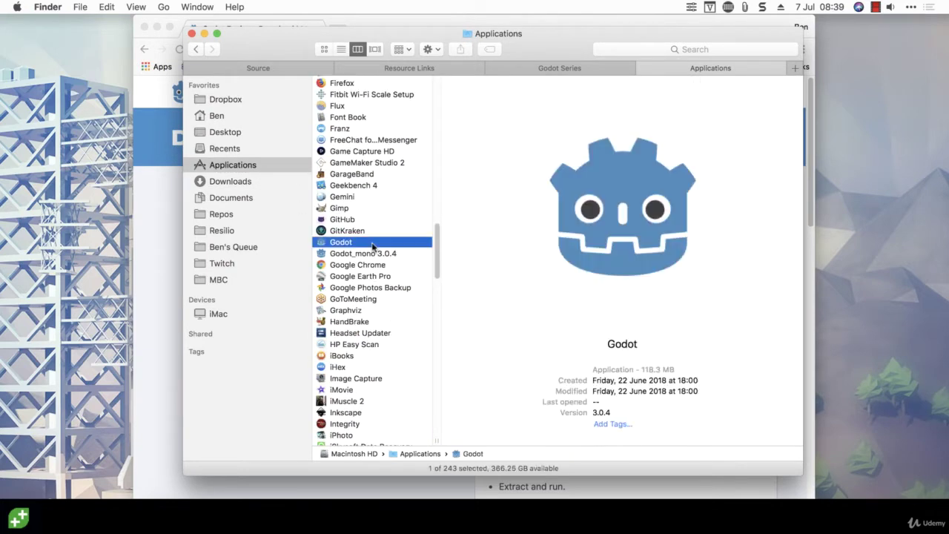
pyautogui.click(372, 256)
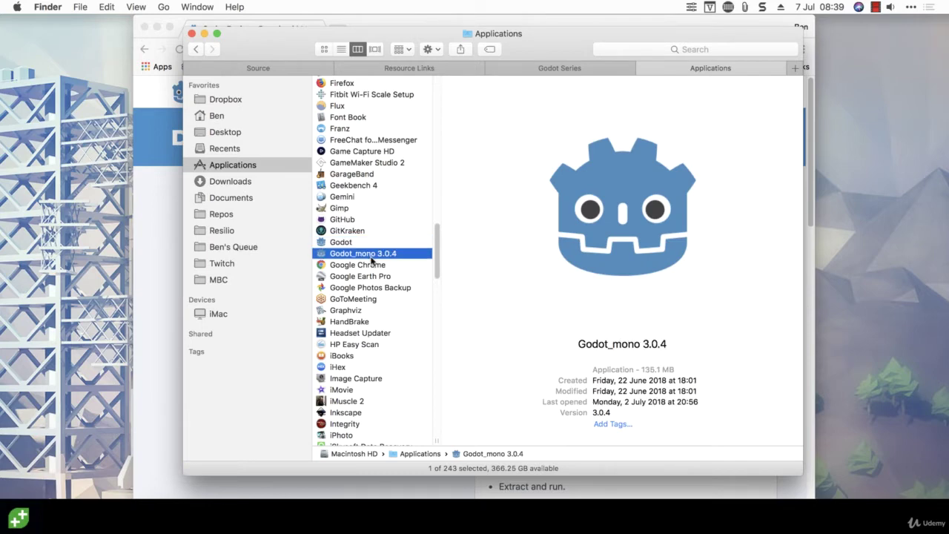
pyautogui.press('Up')
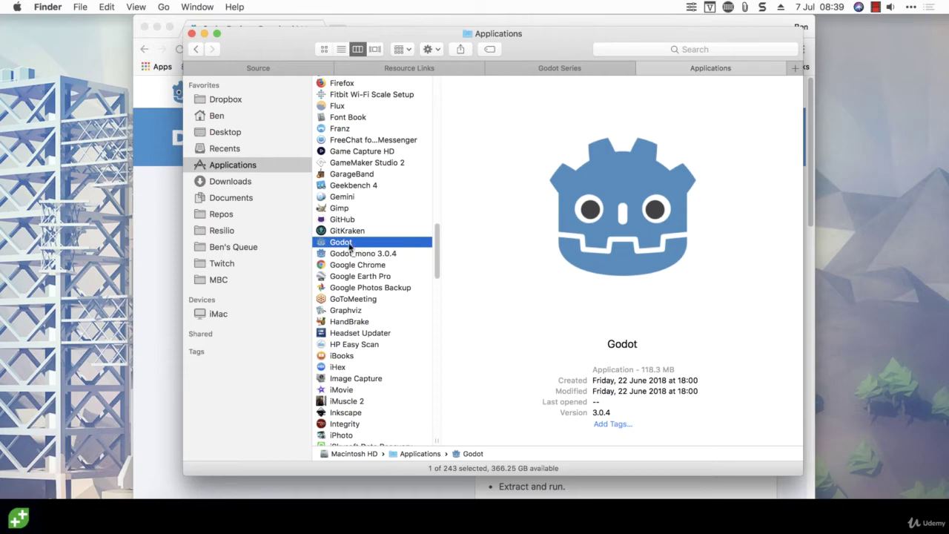
pyautogui.click(348, 247)
pyautogui.click(353, 243)
pyautogui.write('3.0')
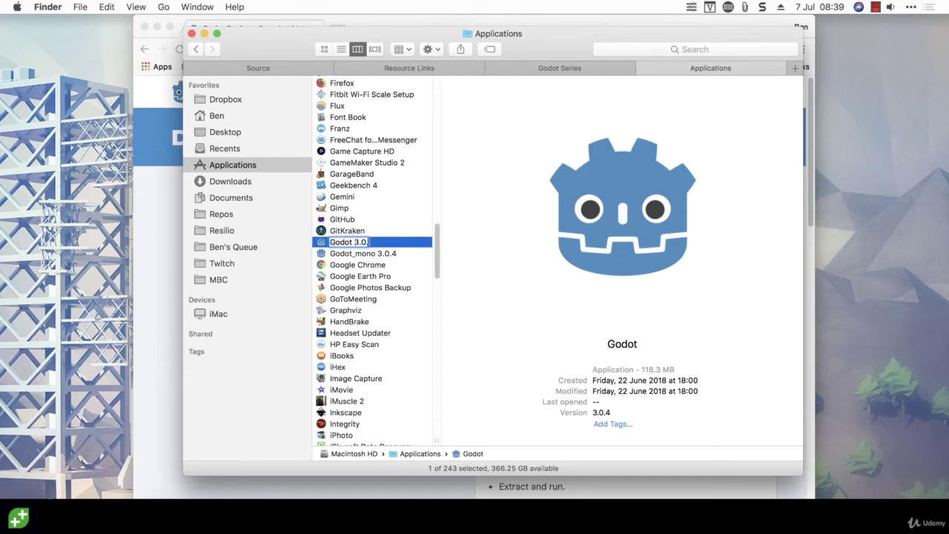
pyautogui.write('.4')
pyautogui.press('Return')
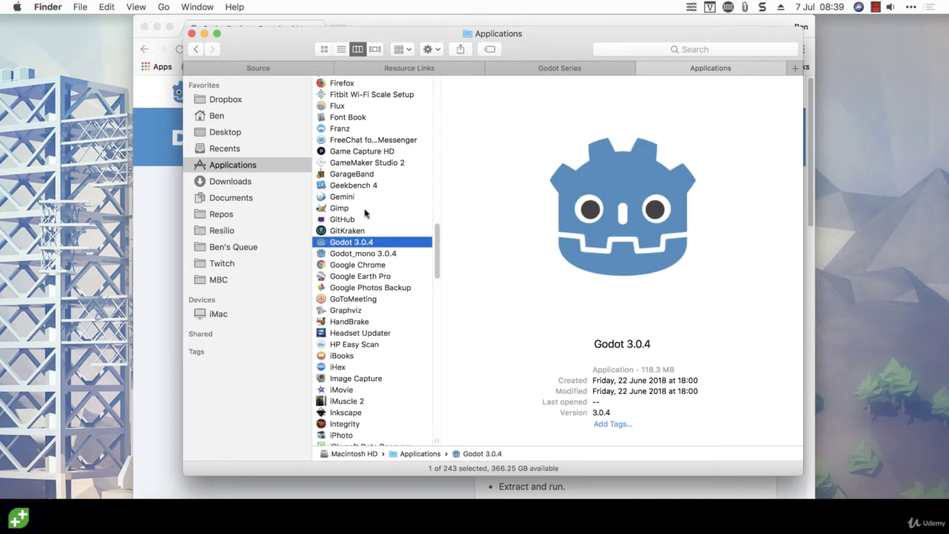
# Add Godot 3.0.4 to the Dock and remove an existing item from the Dock.
pyautogui.moveTo(362, 245); pyautogui.dragTo(612, 432)
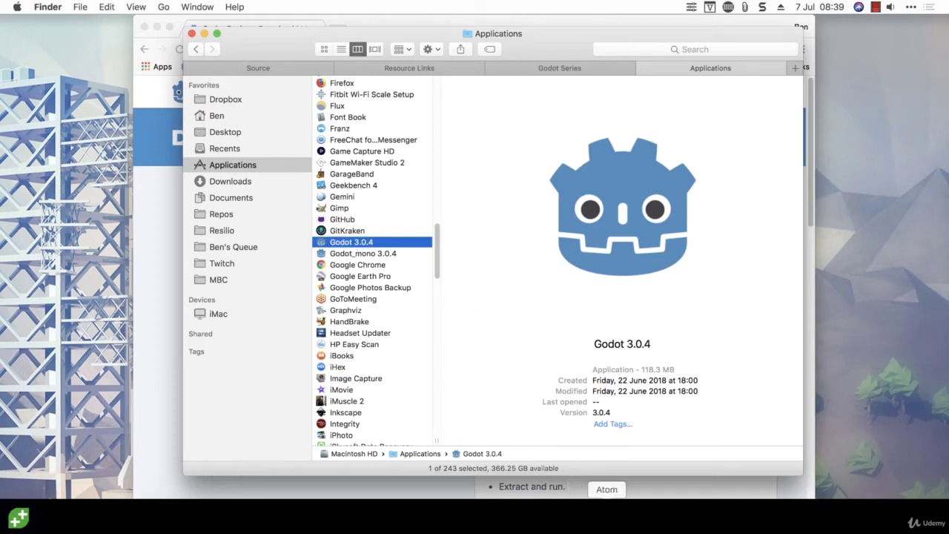
pyautogui.rightClick(587, 511)
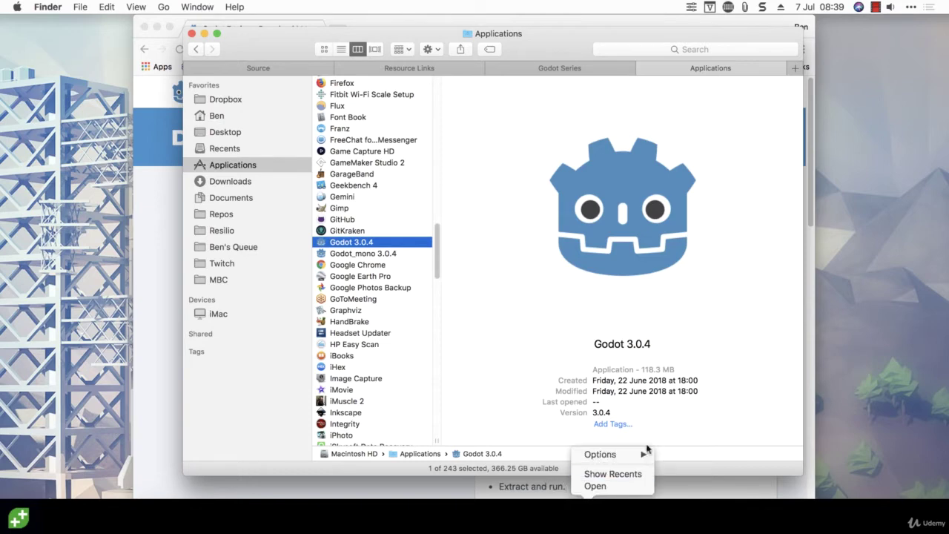
pyautogui.moveTo(642, 453)
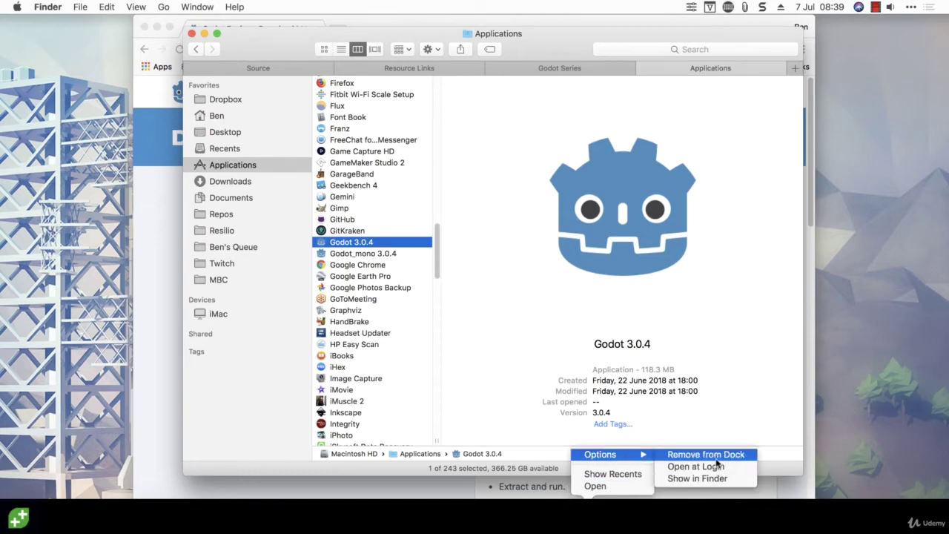
pyautogui.click(693, 453)
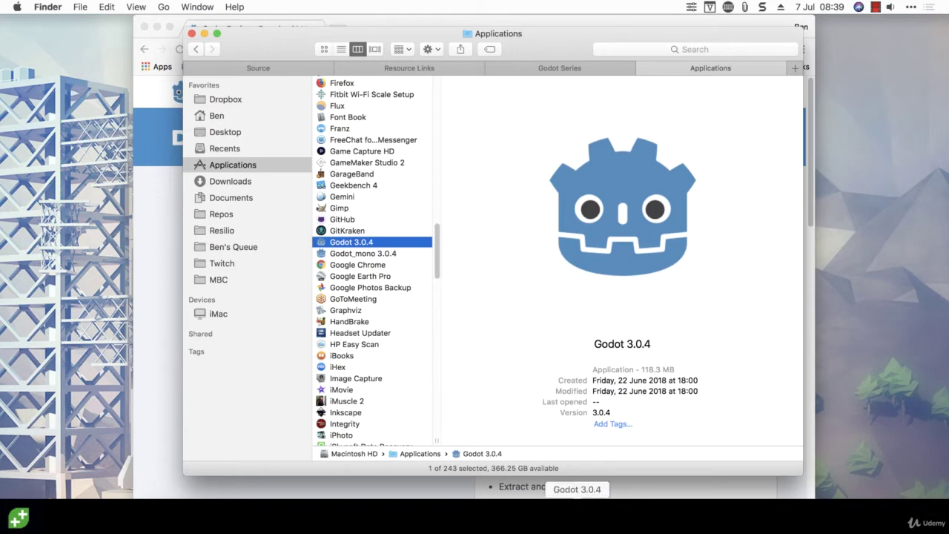
pyautogui.click(393, 253)
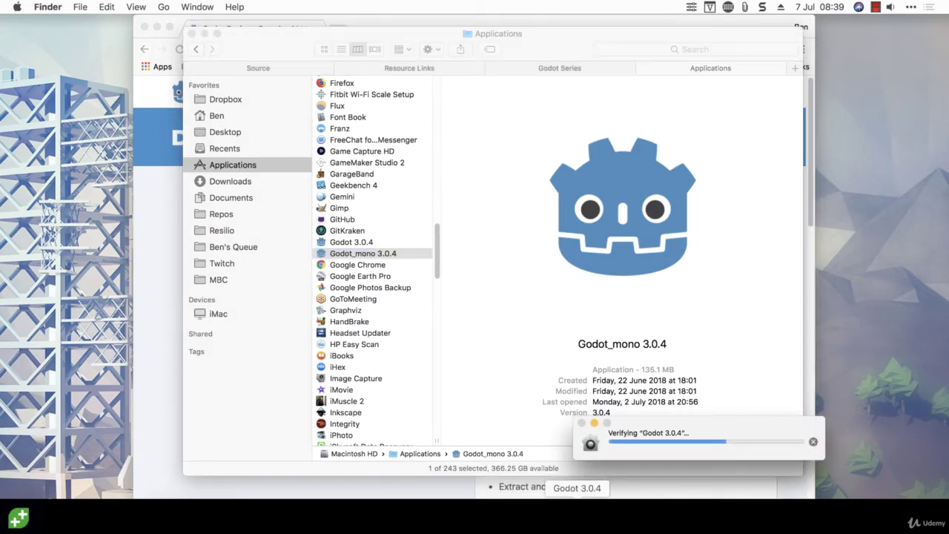
pyautogui.hotkey('ctrl', 'Right')
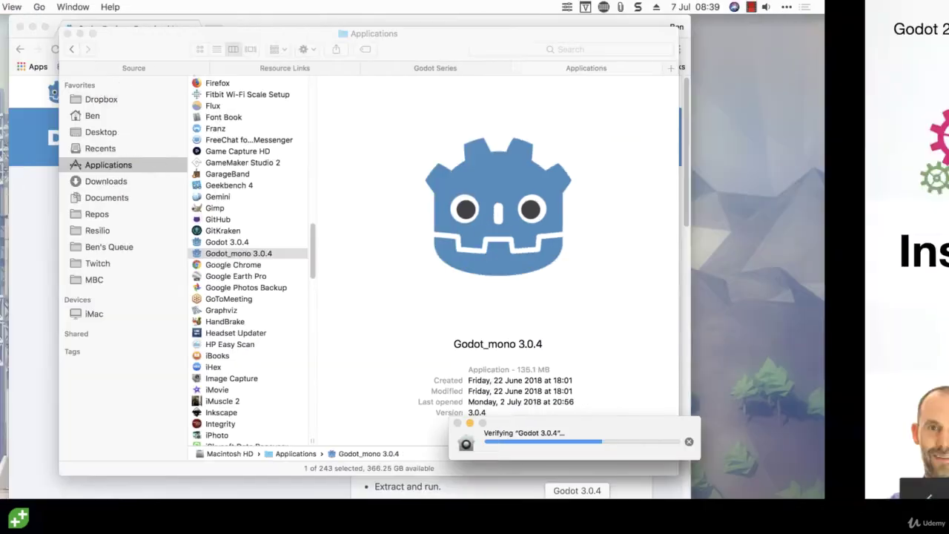
pyautogui.press('Right')
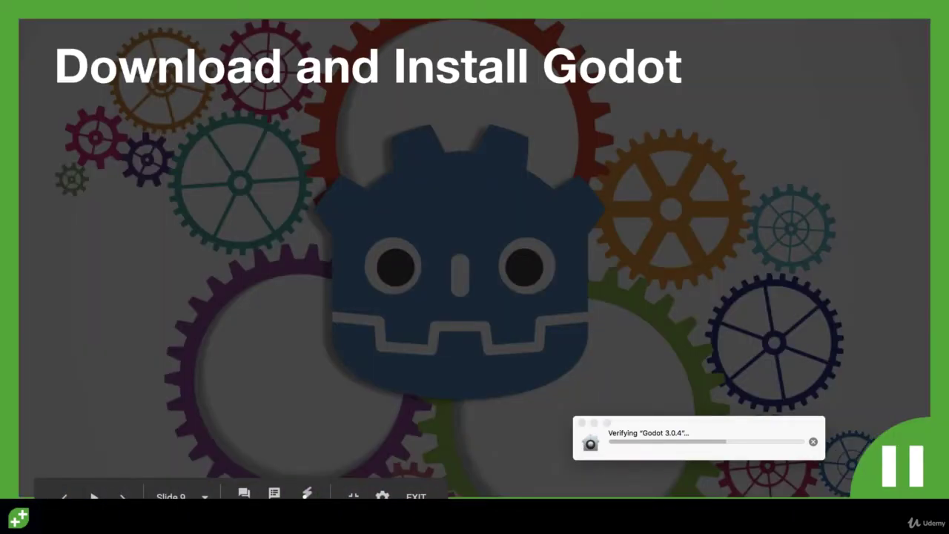
pyautogui.press('Right')
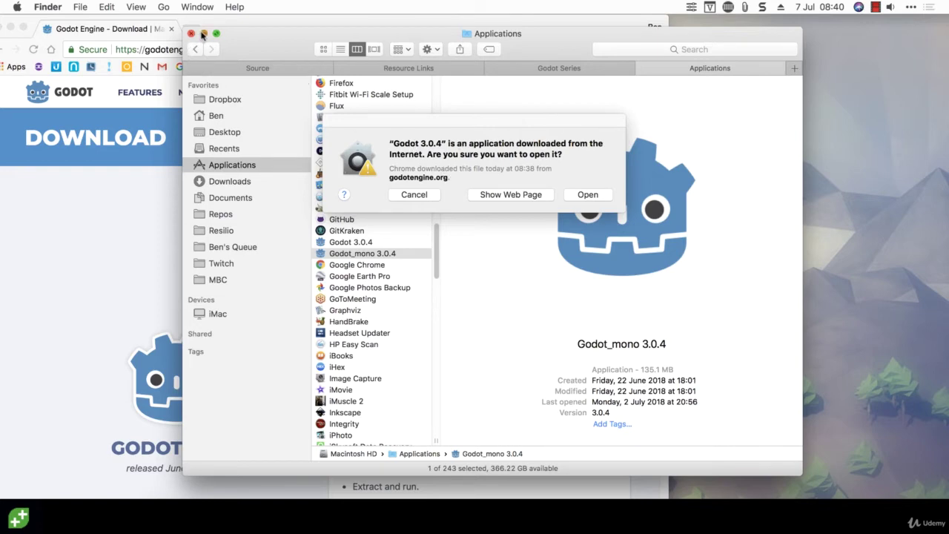
# Minimise the Finder and browser windows and allow the downloaded Godot 3.0.4 app to open.
pyautogui.click(203, 34)
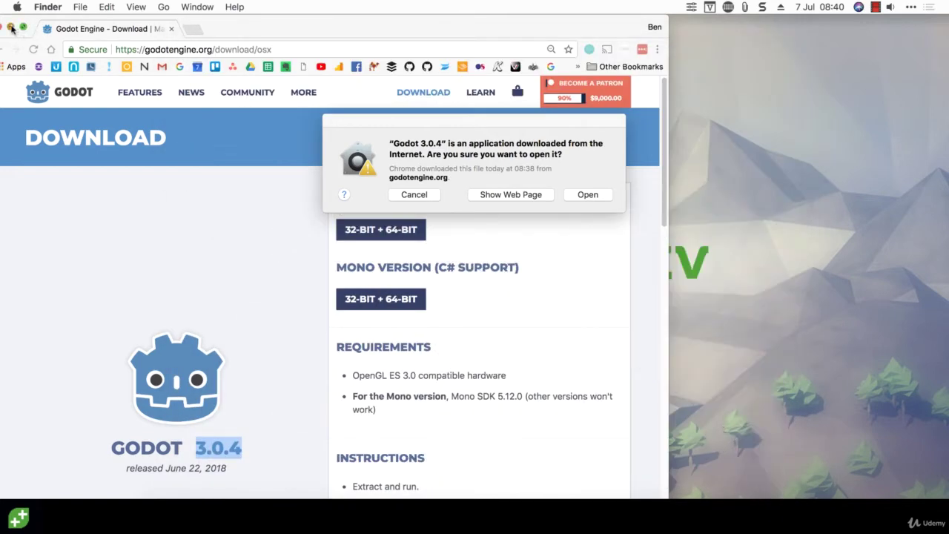
pyautogui.click(11, 28)
pyautogui.click(586, 195)
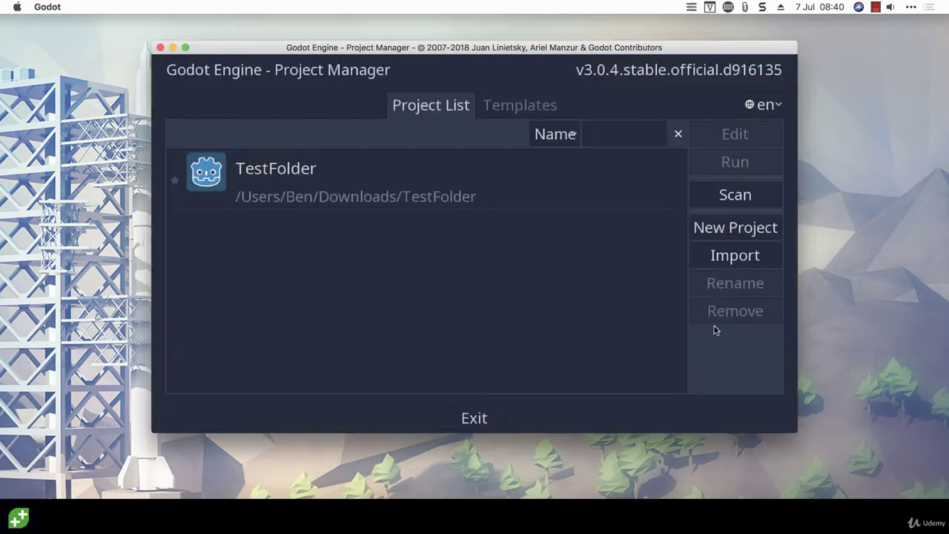
# Open the Security & Privacy settings in System Preferences to view which app download sources are allowed.
pyautogui.click(17, 6)
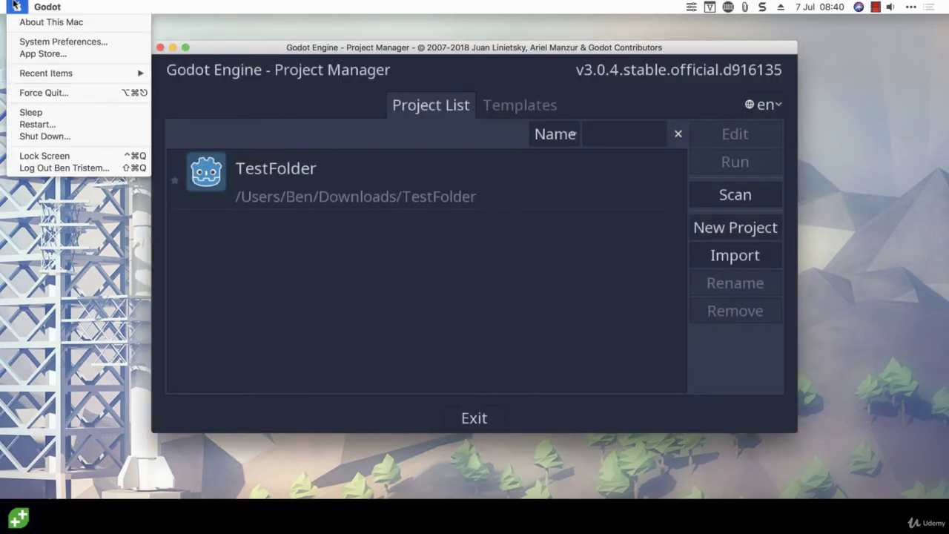
pyautogui.click(61, 40)
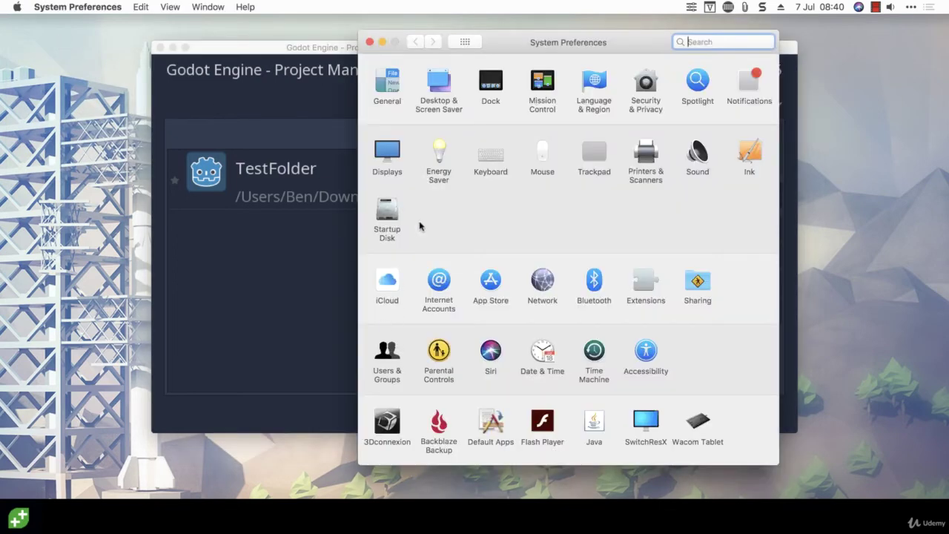
pyautogui.click(657, 83)
pyautogui.click(353, 379)
pyautogui.click(630, 34)
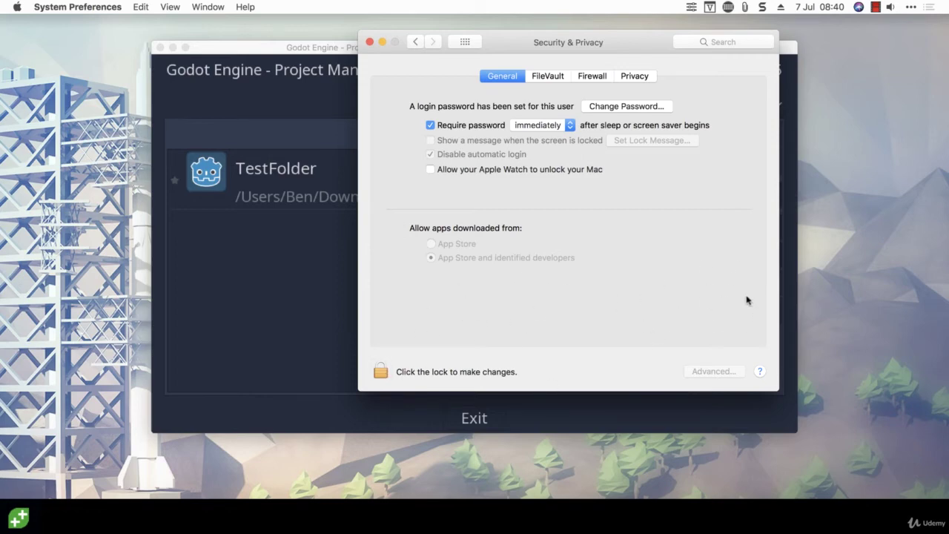
# Unlock the Security & Privacy settings with the account password, check the allowed app sources, and close System Preferences.
pyautogui.click(404, 371)
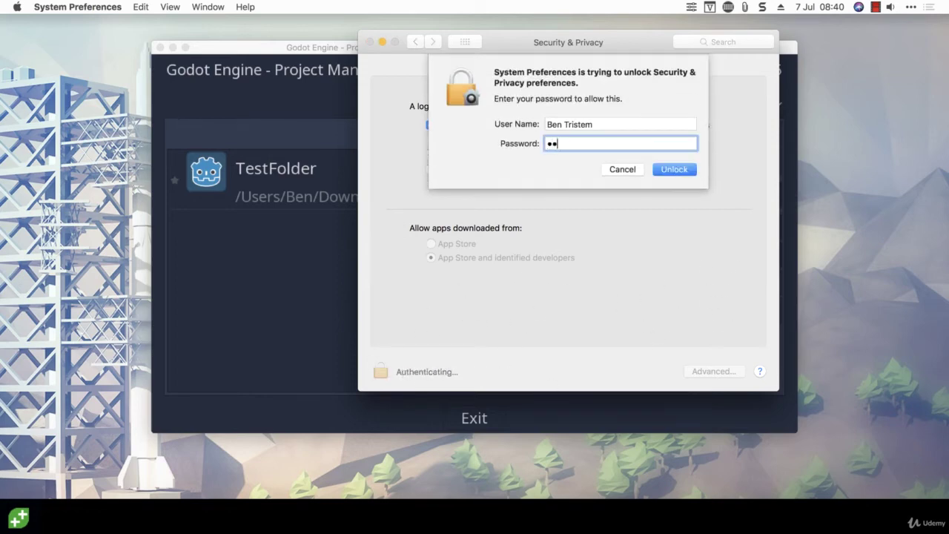
pyautogui.write('**********')
pyautogui.press('Return')
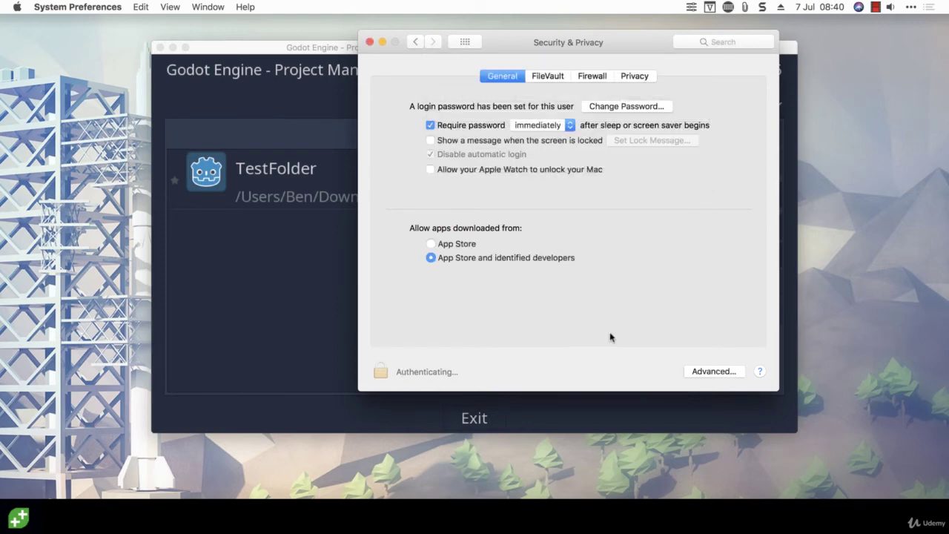
pyautogui.click(370, 42)
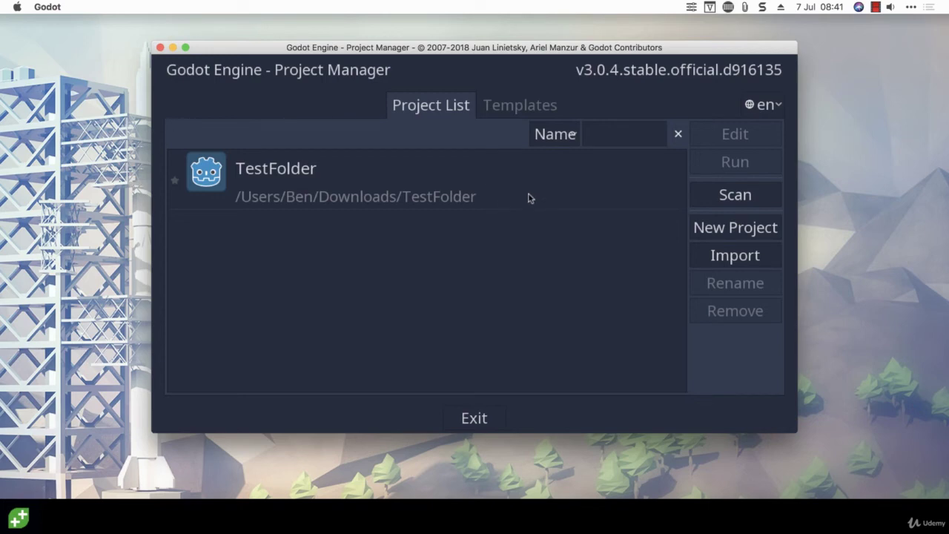
# Remove the TestFolder project from Godot's project list and confirm the removal.
pyautogui.click(625, 199)
pyautogui.click(697, 311)
pyautogui.click(566, 272)
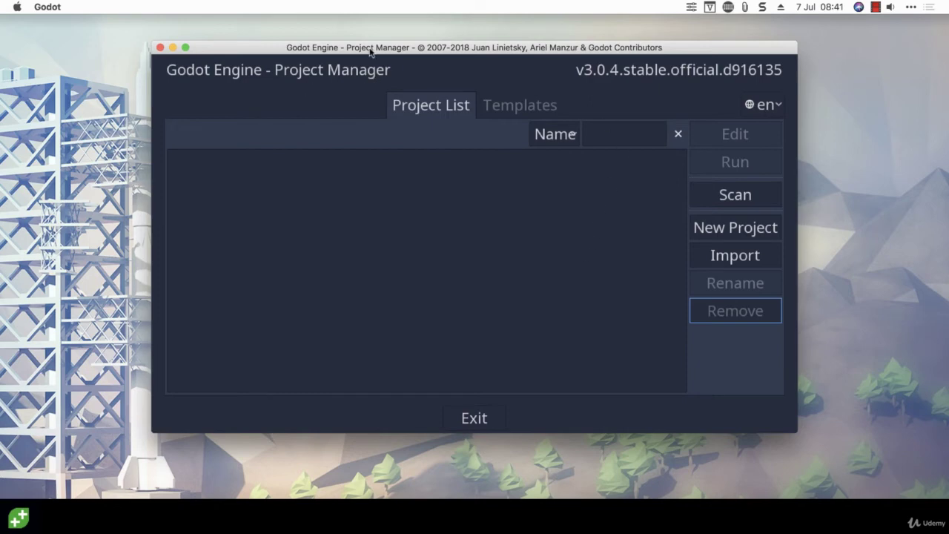
# Start a new project in the Project Manager and choose the Downloads folder as its path.
pyautogui.moveTo(373, 50); pyautogui.dragTo(339, 47)
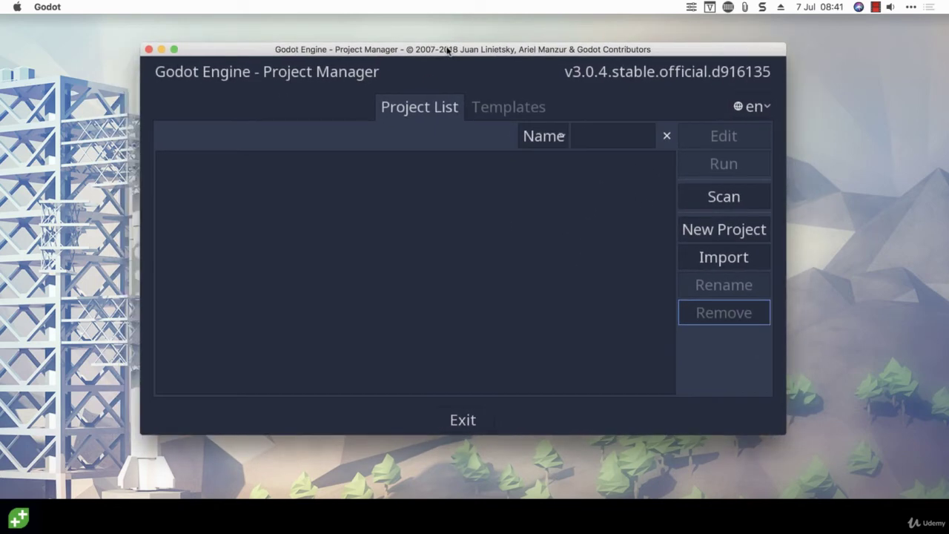
pyautogui.click(724, 229)
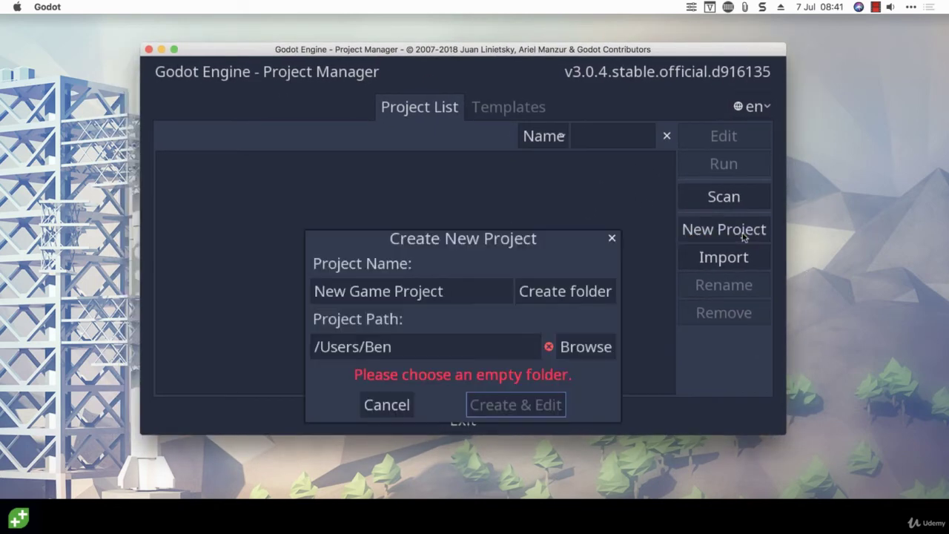
pyautogui.click(592, 349)
pyautogui.scroll(-1, 308, 293)
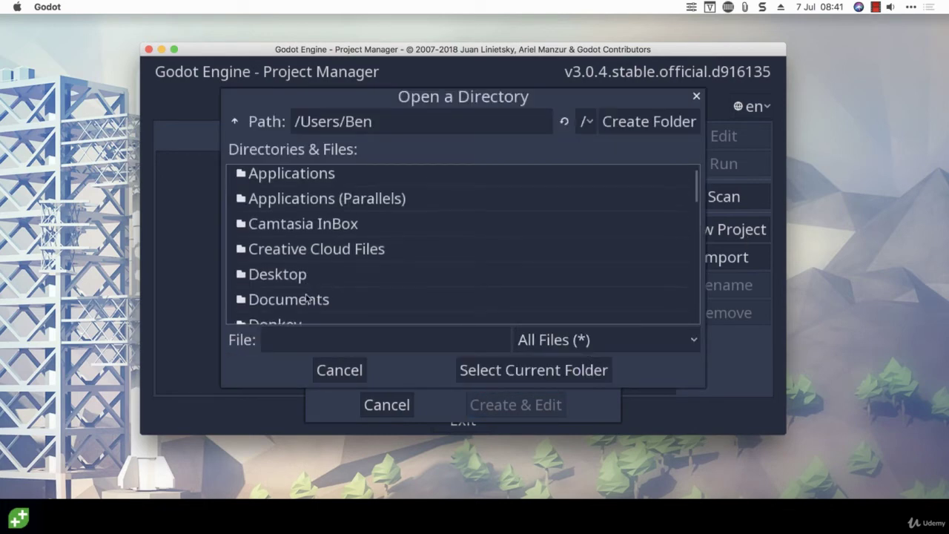
pyautogui.scroll(-2, 297, 300)
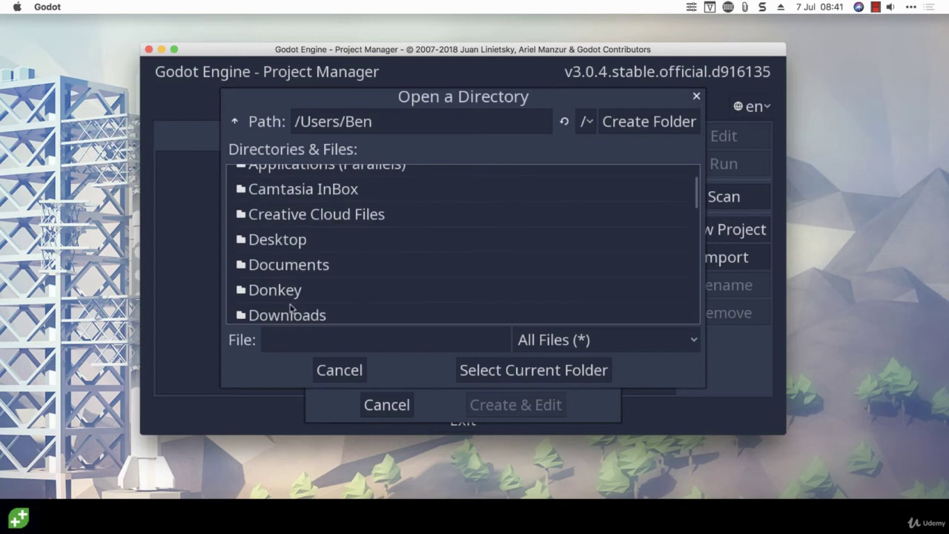
pyautogui.click(289, 314)
pyautogui.doubleClick(289, 313)
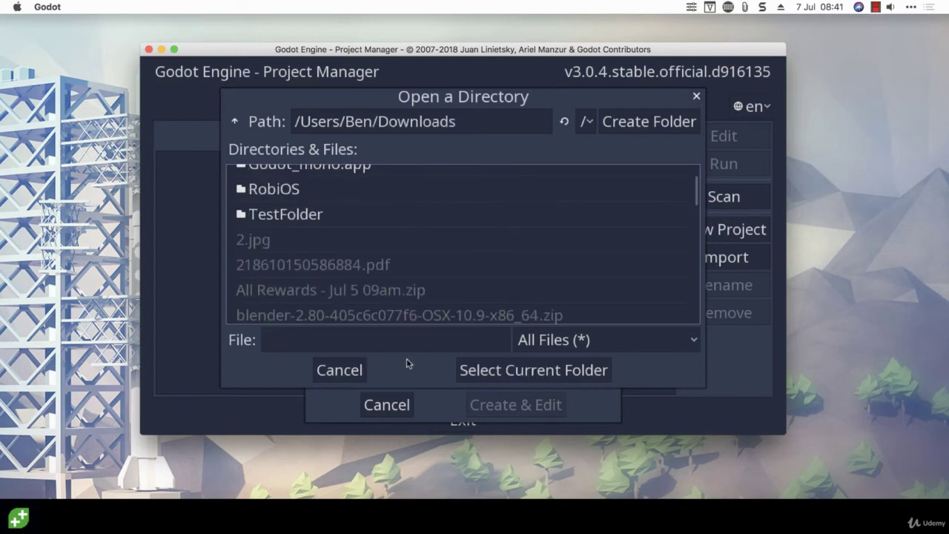
pyautogui.click(503, 371)
# Name the project DonkeyTest, create a matching subfolder for it, and create the project for editing.
pyautogui.moveTo(466, 294); pyautogui.dragTo(279, 285)
pyautogui.write('DonkeyTest')
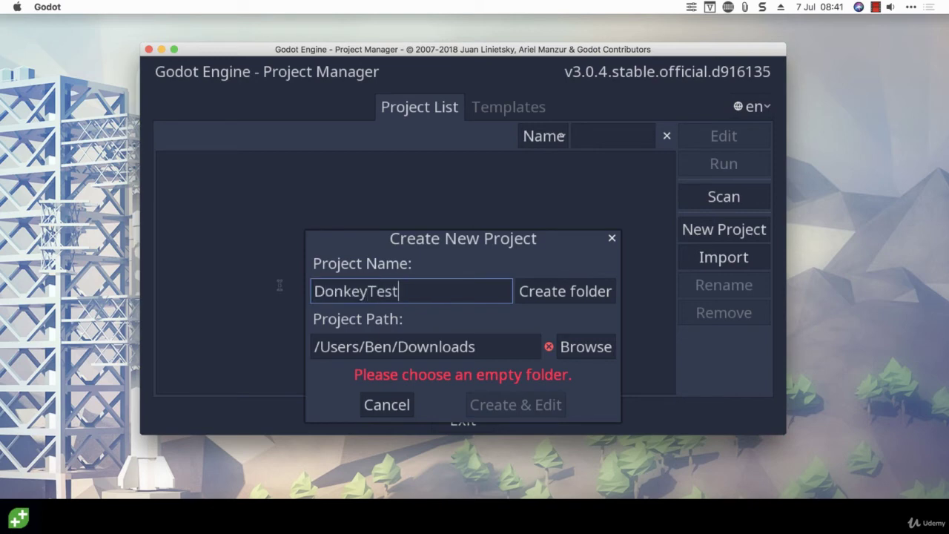
pyautogui.click(523, 291)
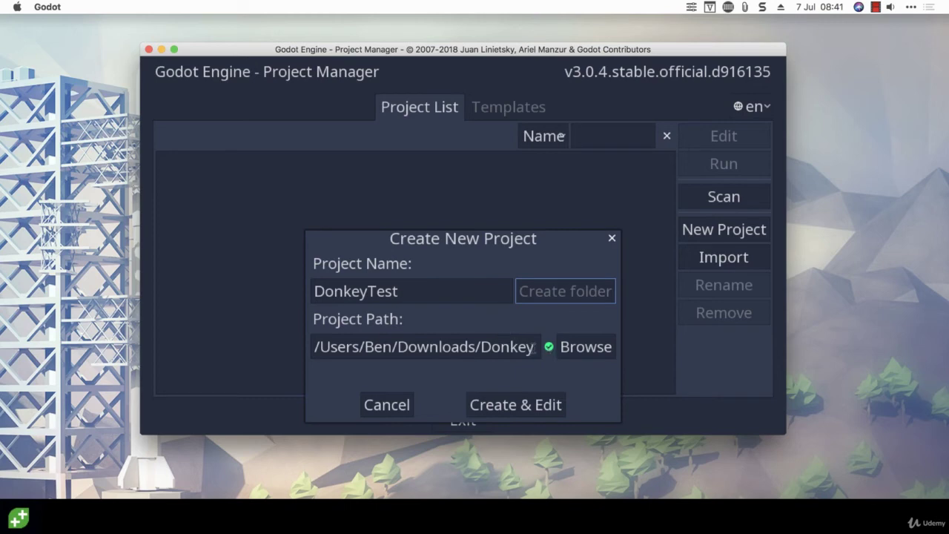
pyautogui.moveTo(531, 346); pyautogui.dragTo(491, 346)
pyautogui.doubleClick(458, 344)
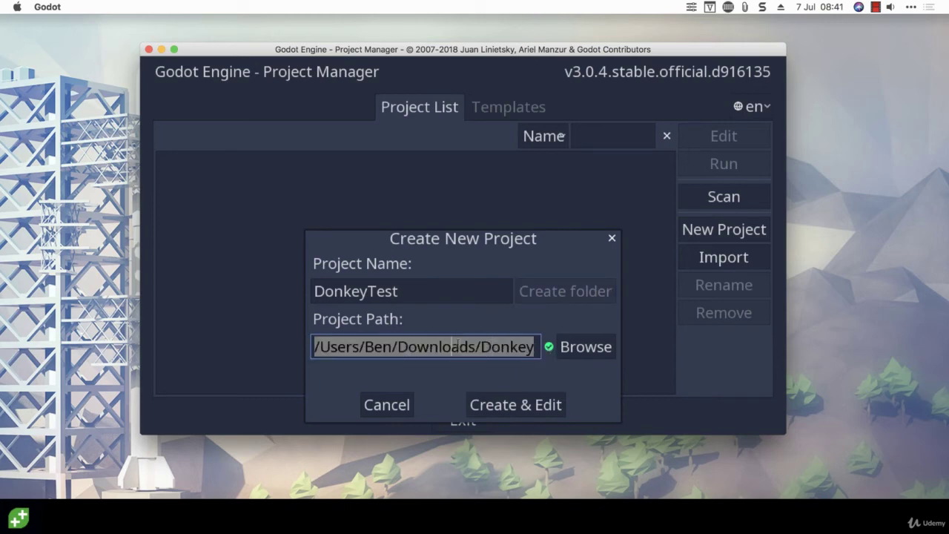
pyautogui.click(521, 409)
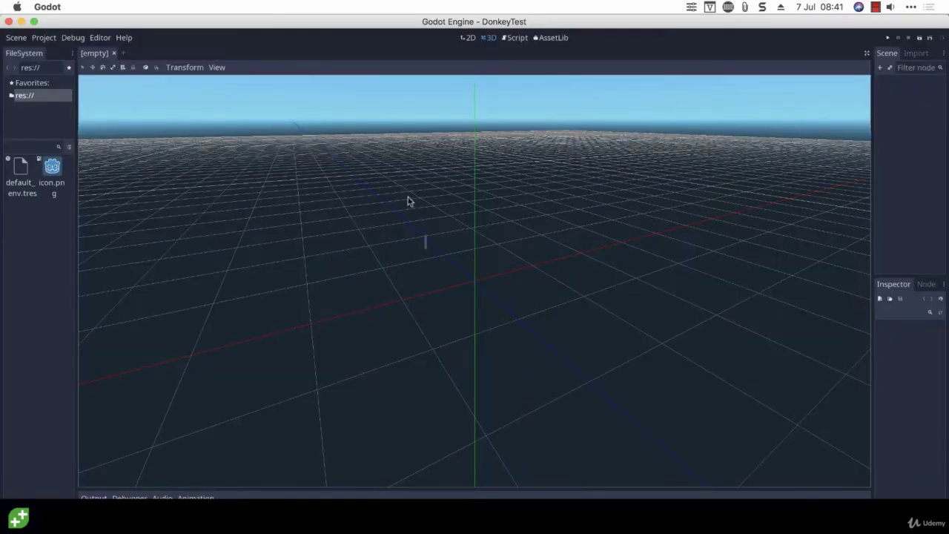
# Switch to Finder, inspect the files inside the DonkeyTest folder in Downloads, and return to the Godot editor.
pyautogui.moveTo(517, 208); pyautogui.dragTo(502, 244, button='right')
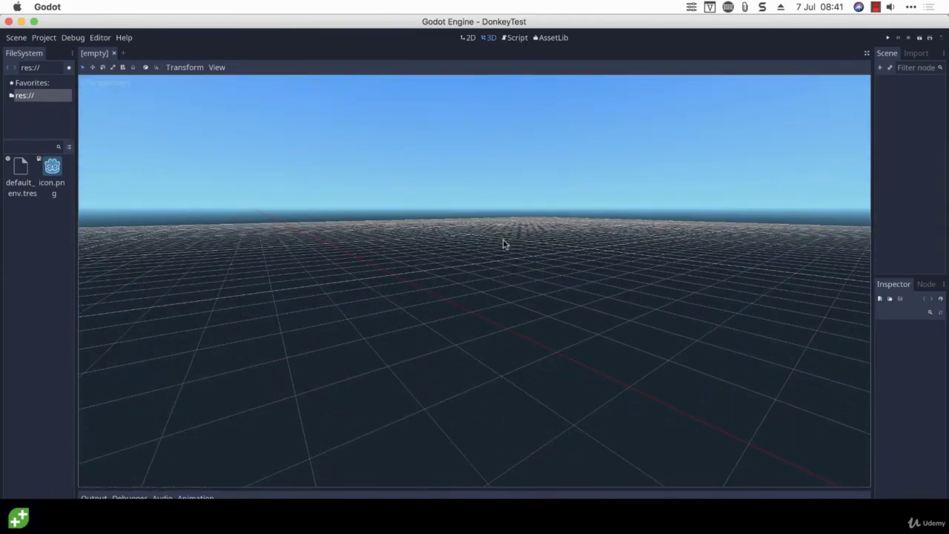
pyautogui.click(138, 513)
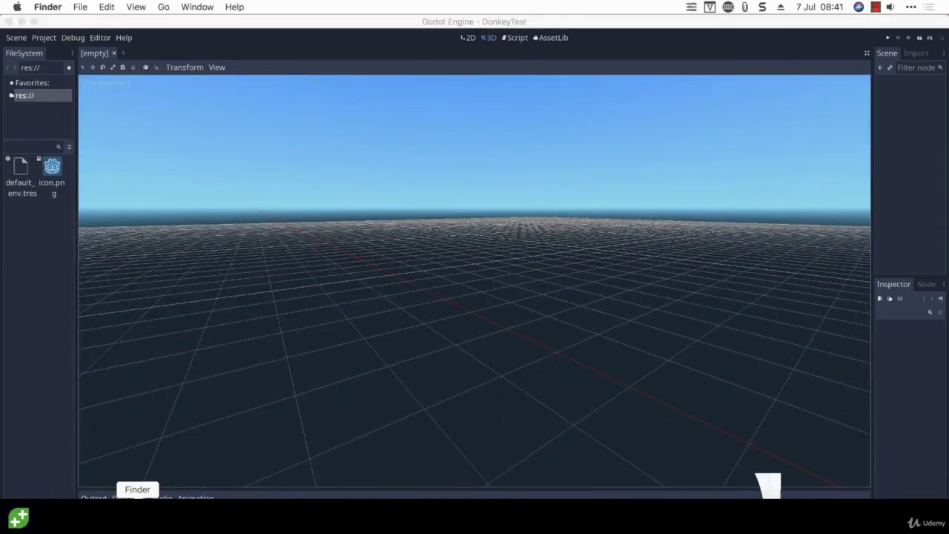
pyautogui.click(269, 186)
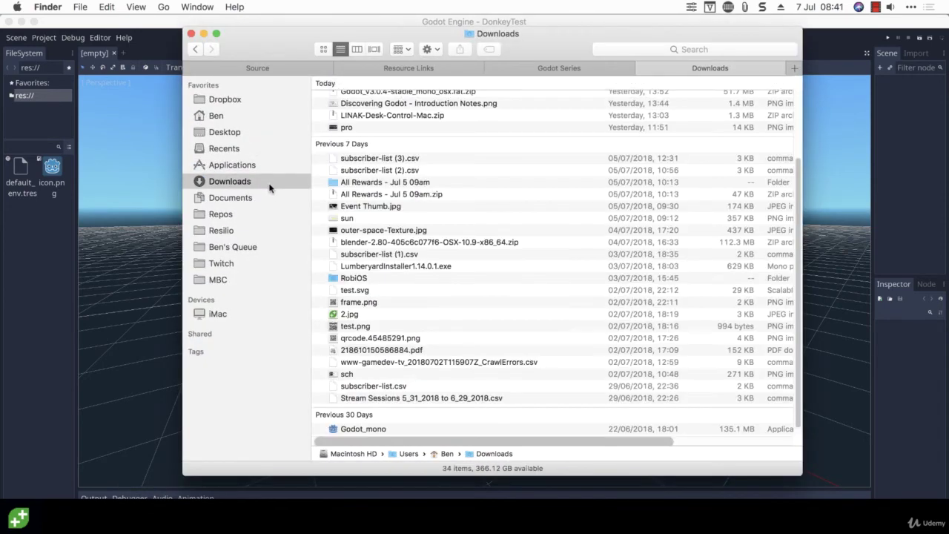
pyautogui.scroll(3, 386, 157)
pyautogui.click(377, 97)
pyautogui.doubleClick(377, 97)
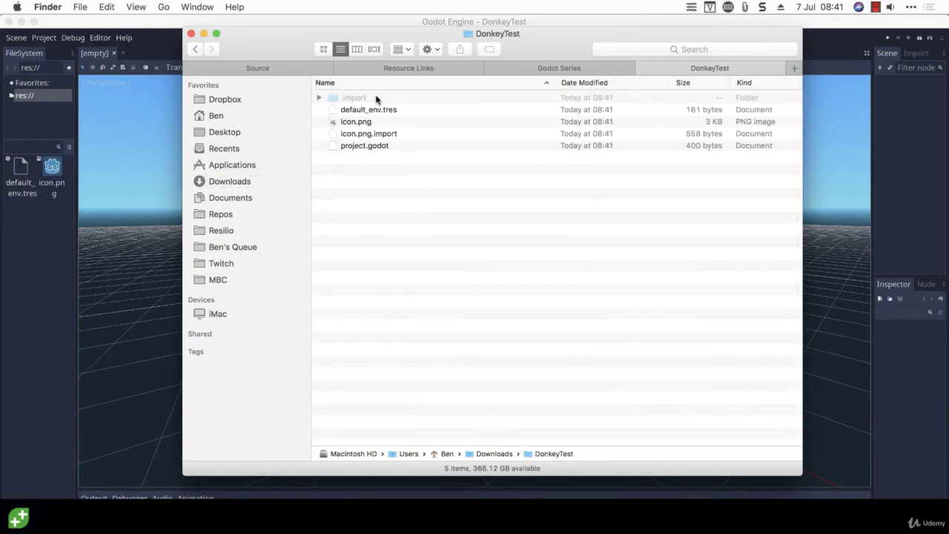
pyautogui.press('super+a')
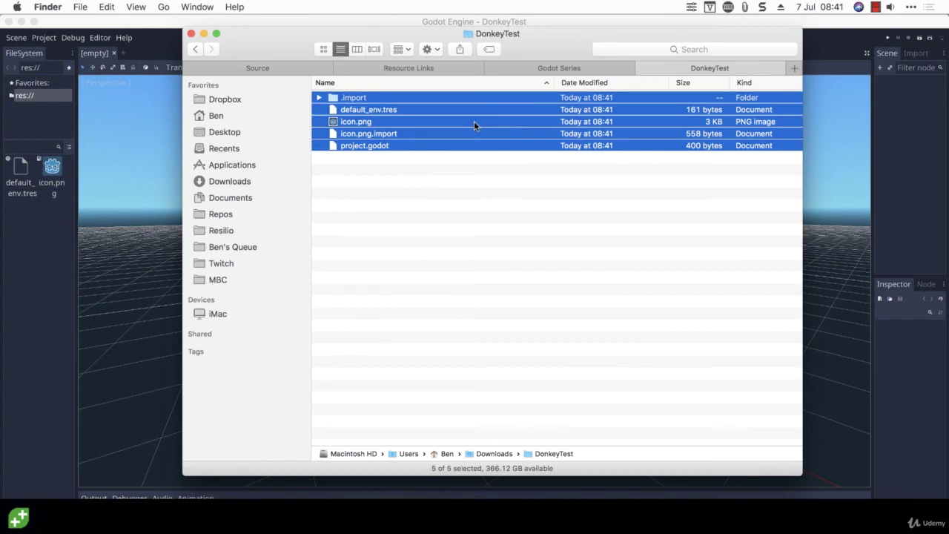
pyautogui.click(56, 348)
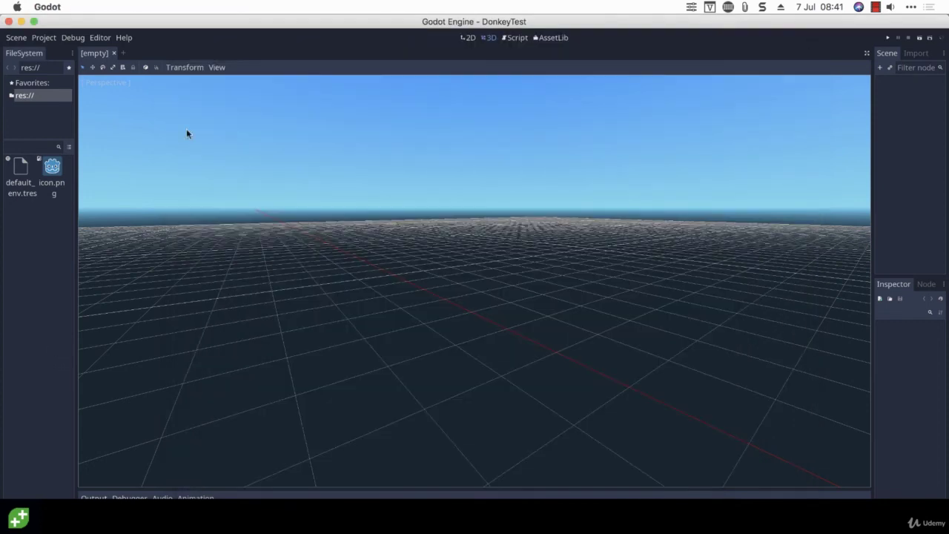
# Set the Main Font Size to 30 in the Interface section of the Editor Settings and close the settings.
pyautogui.click(90, 37)
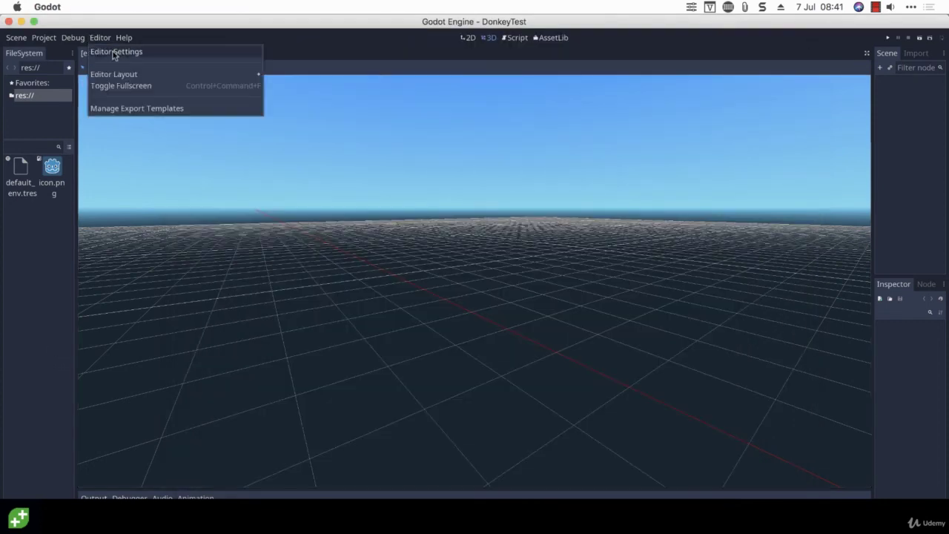
pyautogui.click(115, 52)
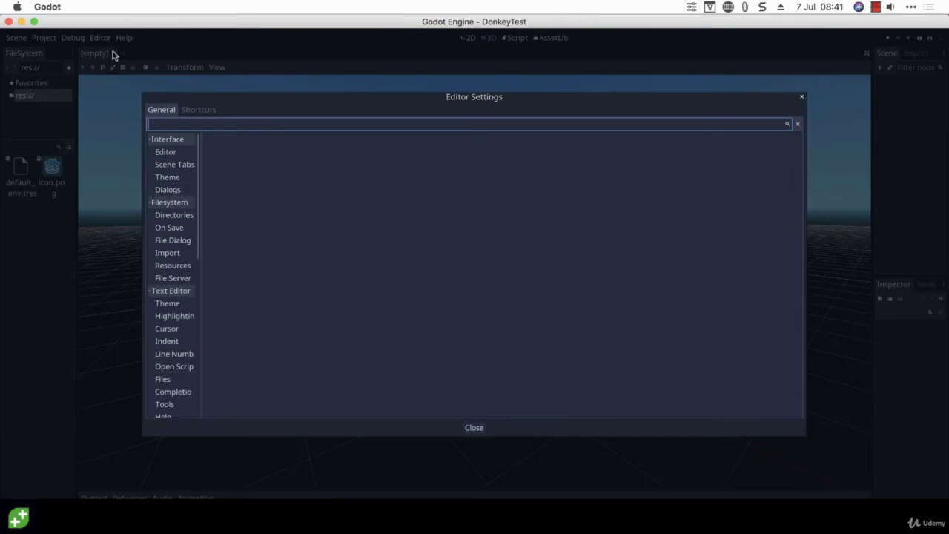
pyautogui.click(166, 152)
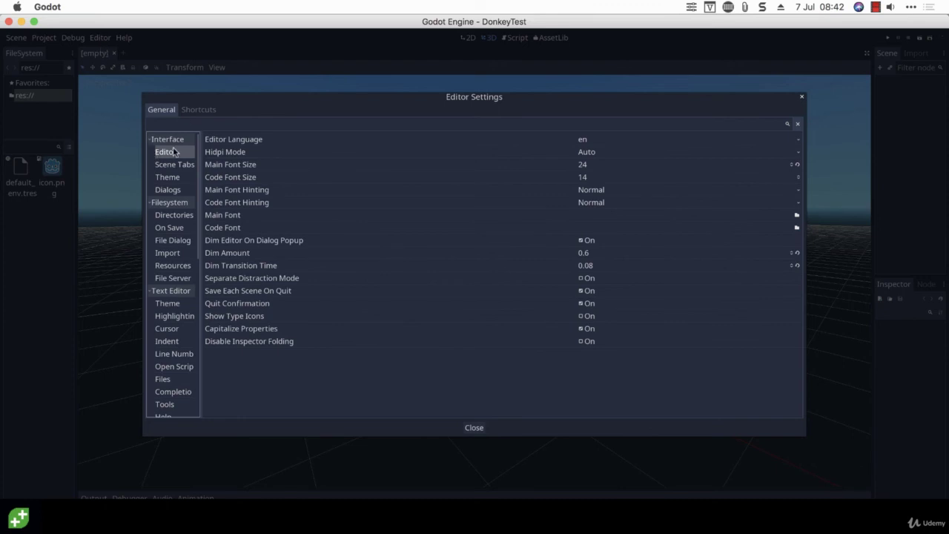
pyautogui.click(644, 164)
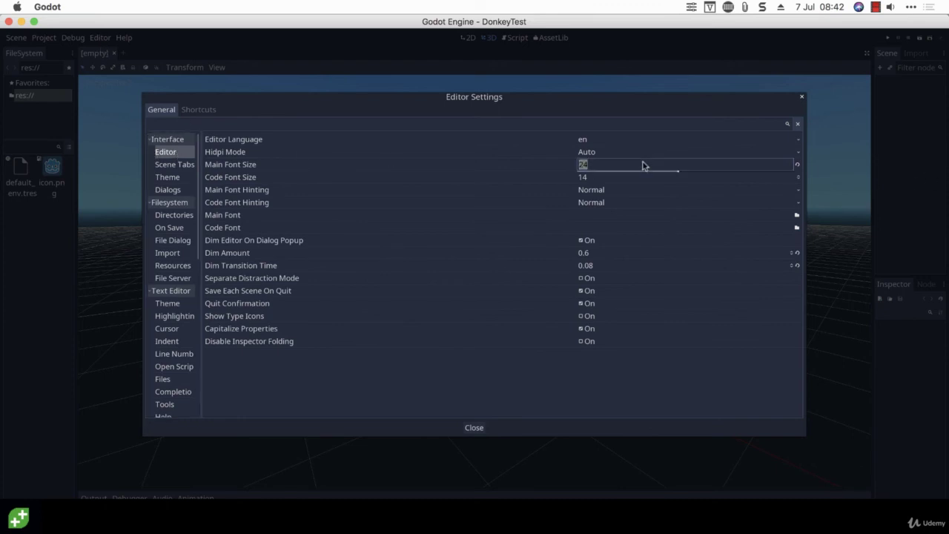
pyautogui.write('30')
pyautogui.press('Return')
pyautogui.click(475, 427)
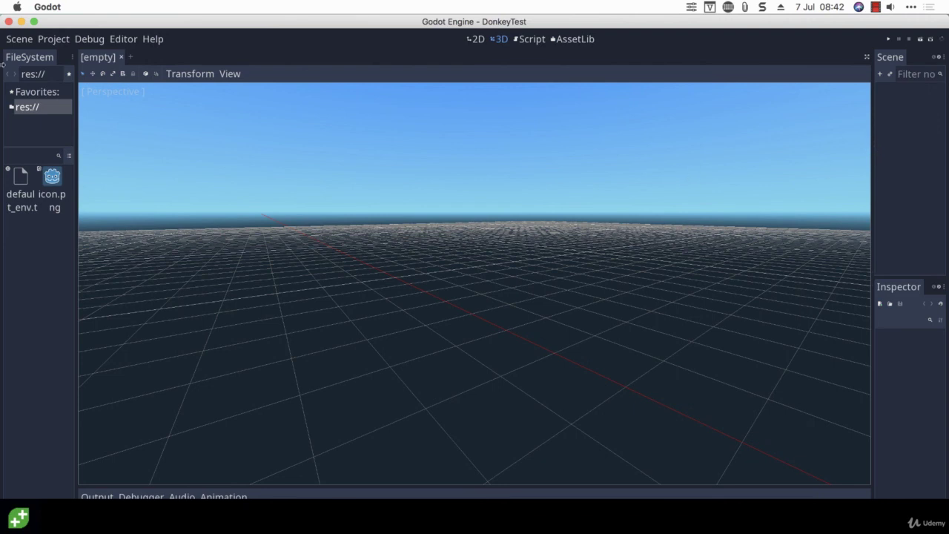
# Quit the Godot editor.
pyautogui.press('super+q')
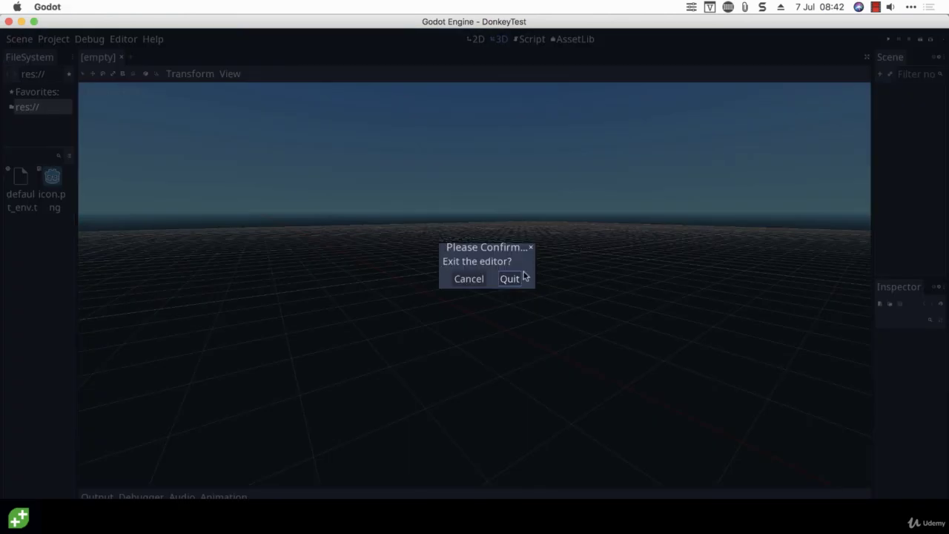